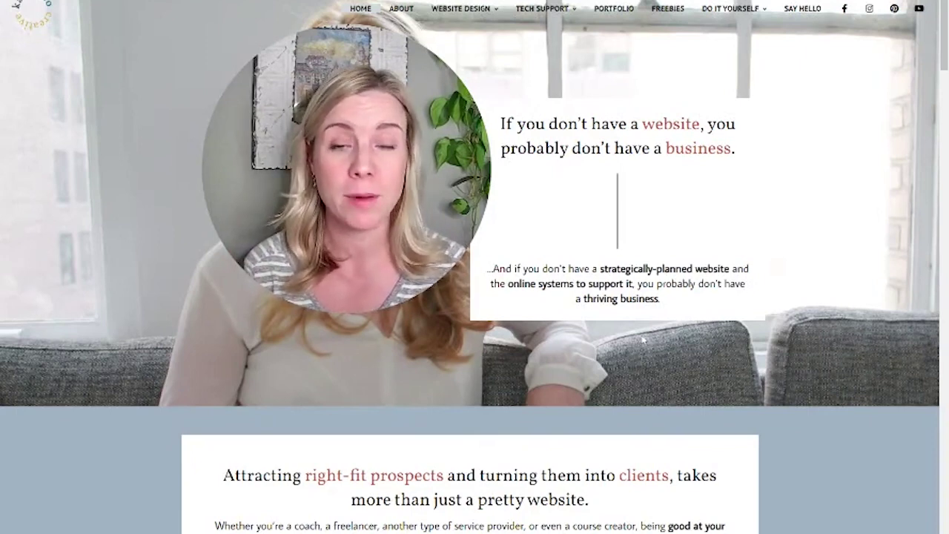
Browse from the Kara Co Creative site to the Galvin Growth Group portfolio home page
mouse_move(384, 212)
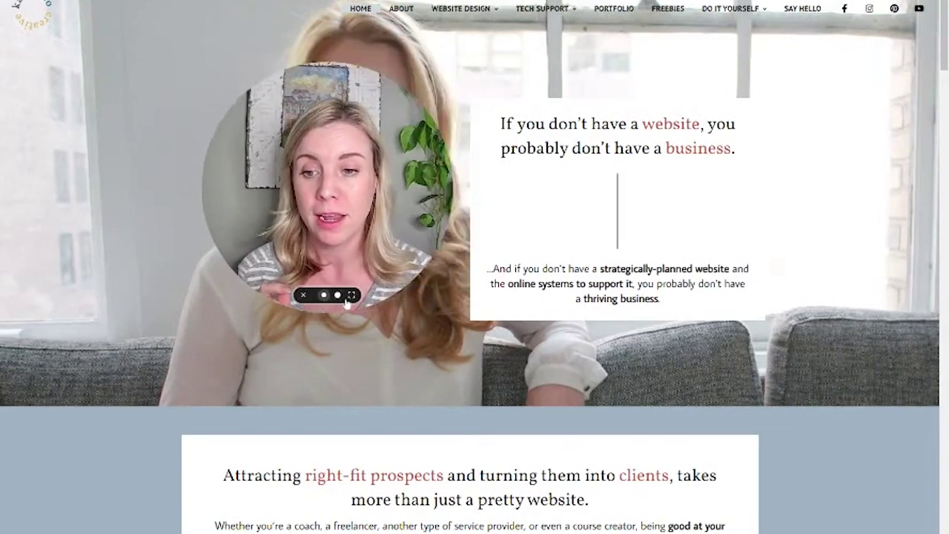
click(343, 295)
drag(289, 257, 159, 402)
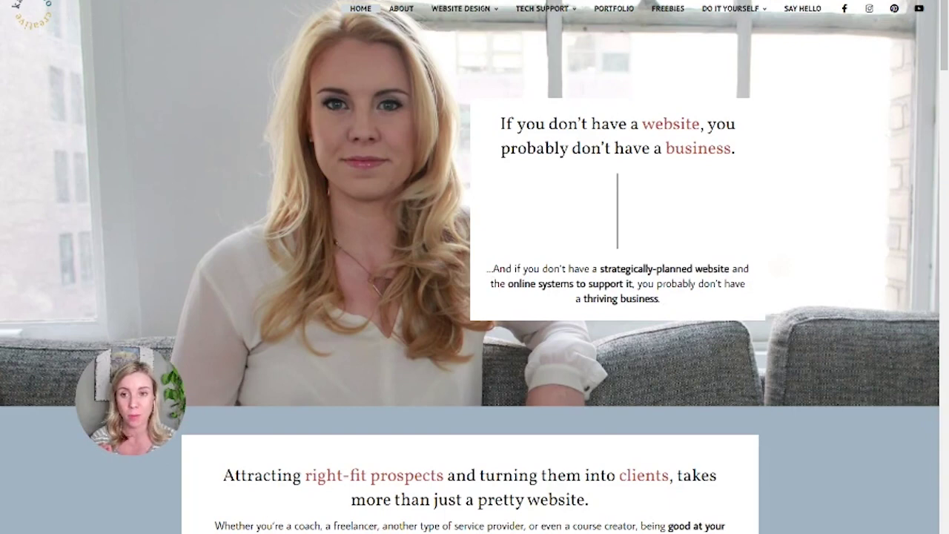
mouse_move(460, 9)
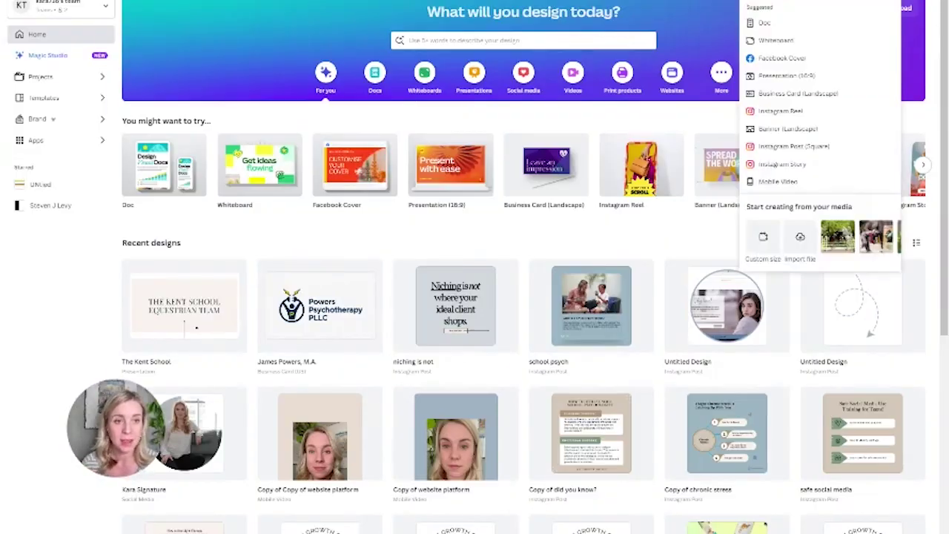
Search 'logo' and apply the Neutral Calligraphy Initials Logo template to a new design
text(logo)
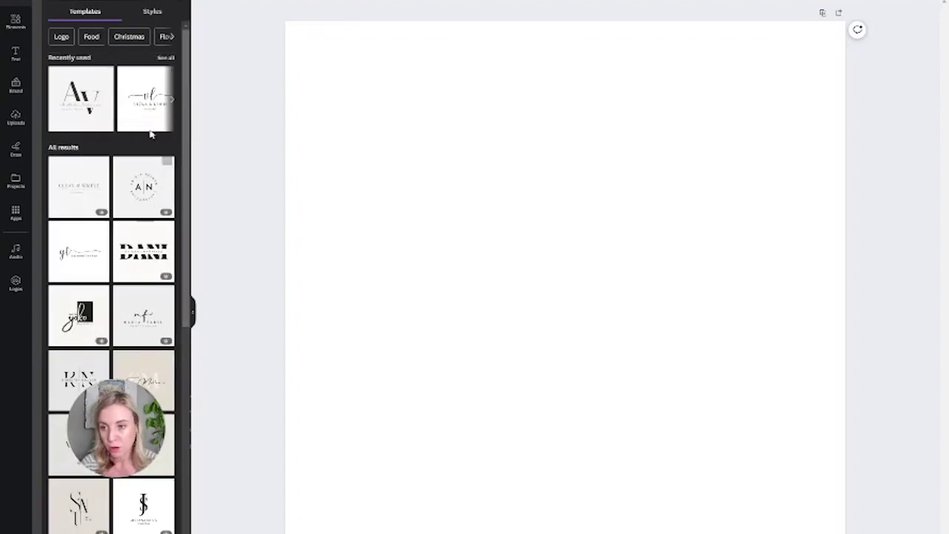
scroll(126, 208, down, 3)
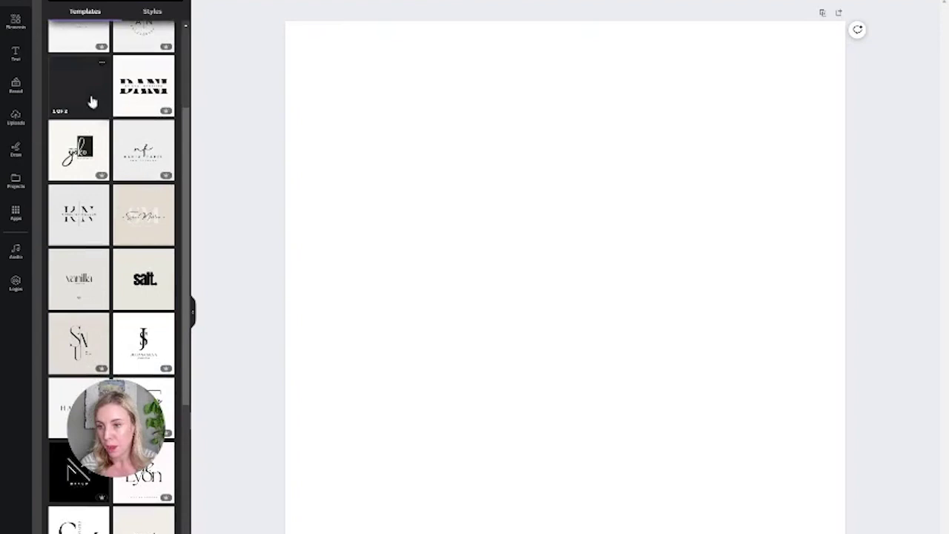
click(92, 100)
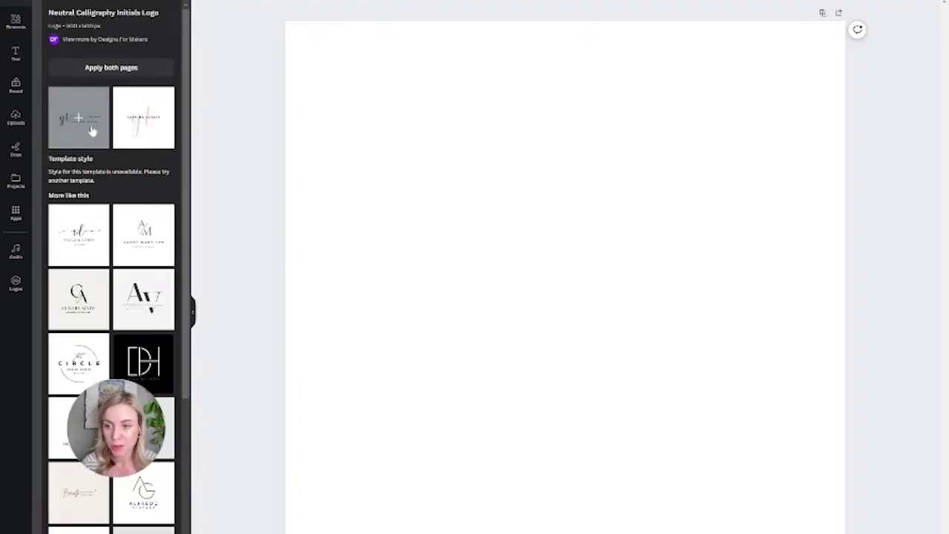
click(91, 131)
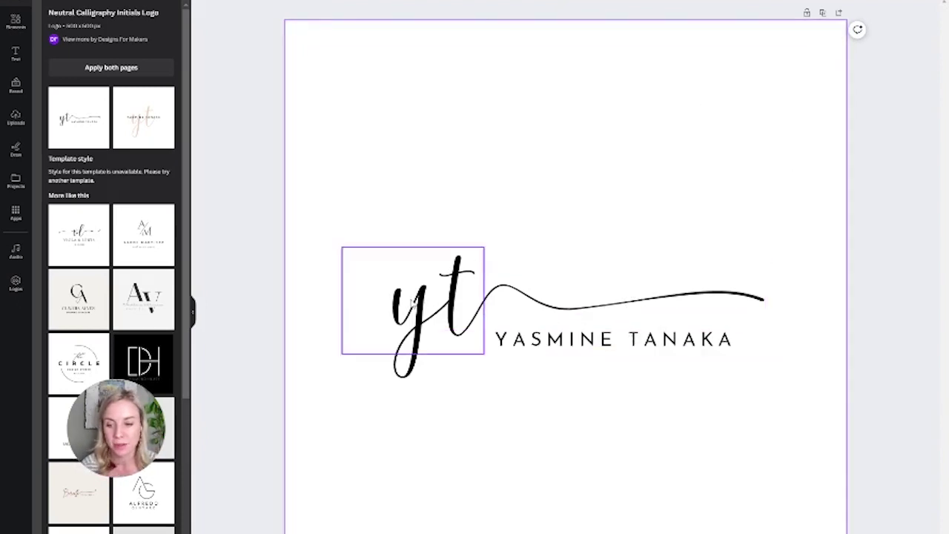
Apply the Borcelle Cosmetics swash logo template and change its background to white
click(77, 510)
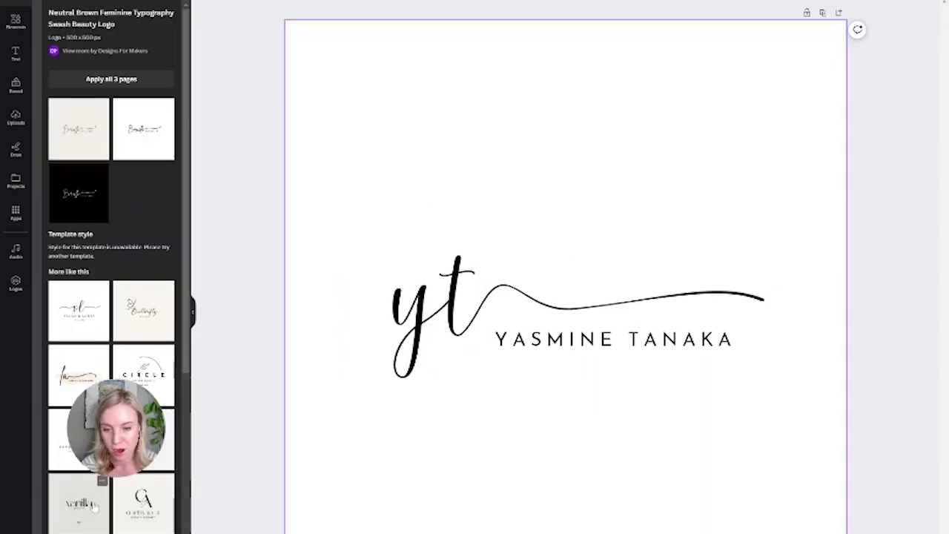
click(77, 149)
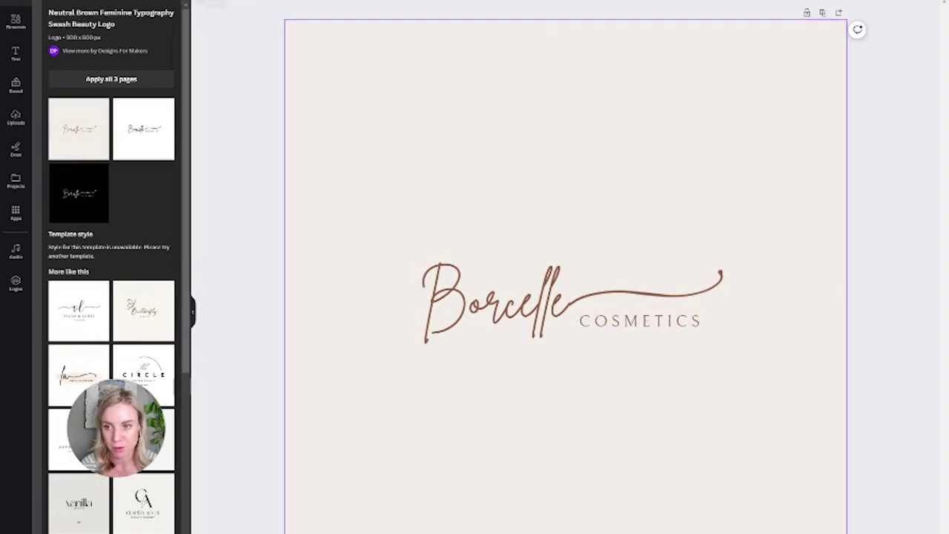
click(201, 4)
click(47, 39)
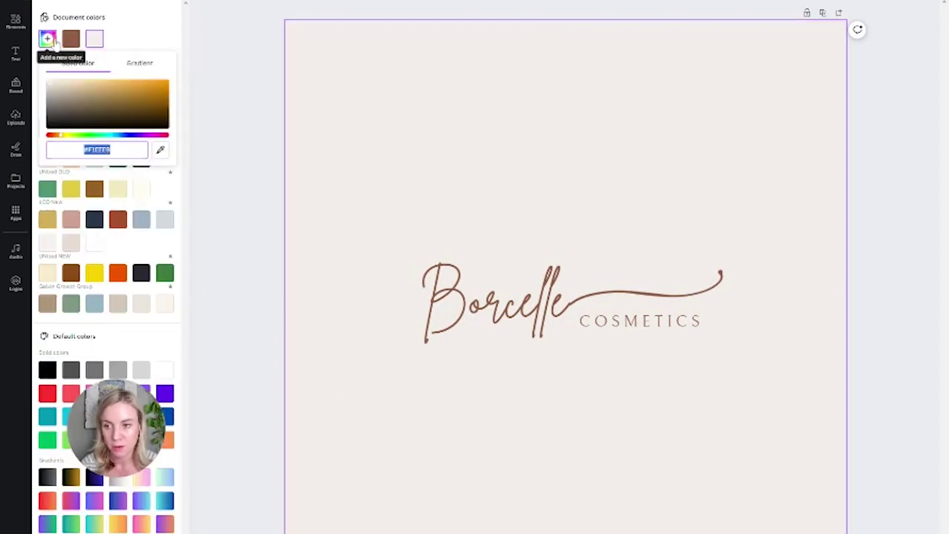
text(#)
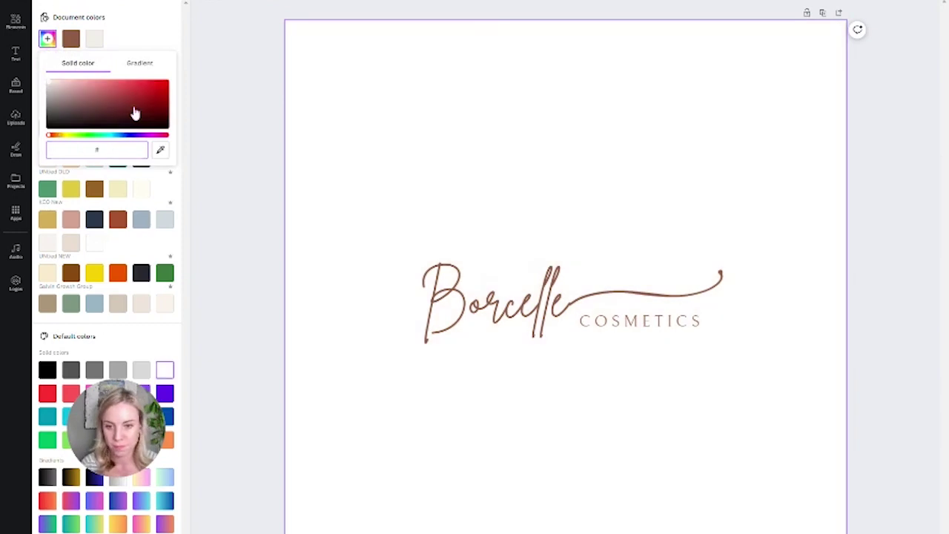
click(718, 75)
Tick Transparent background in the Share > Download settings, then close without downloading
click(894, 64)
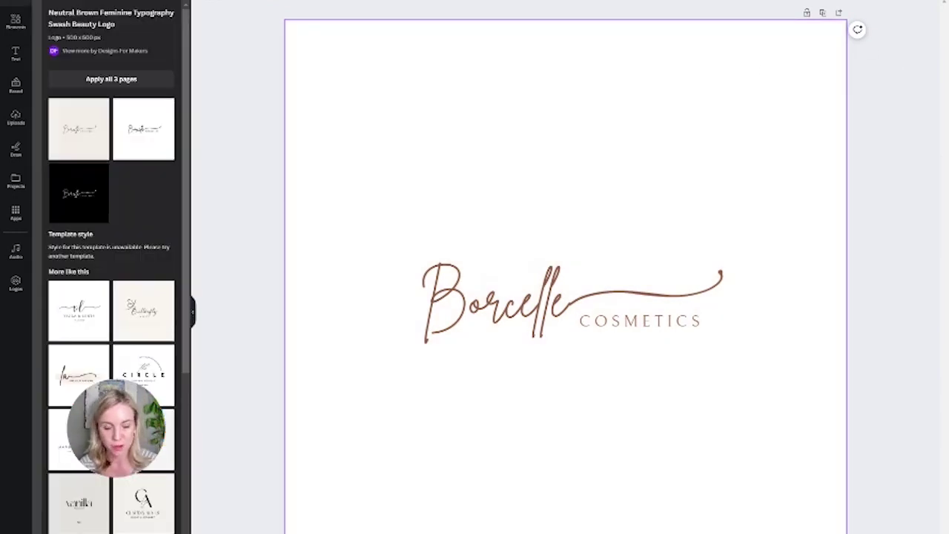
click(912, 4)
click(864, 185)
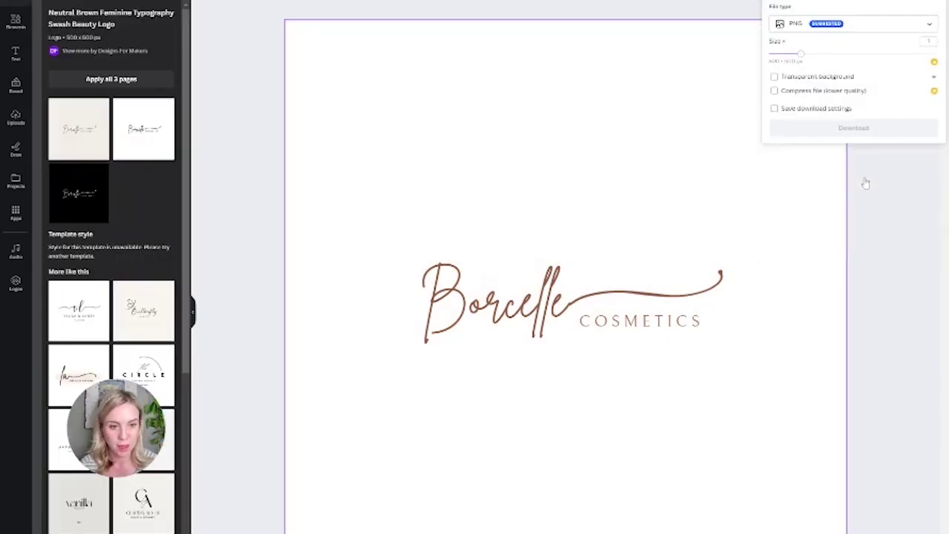
click(837, 78)
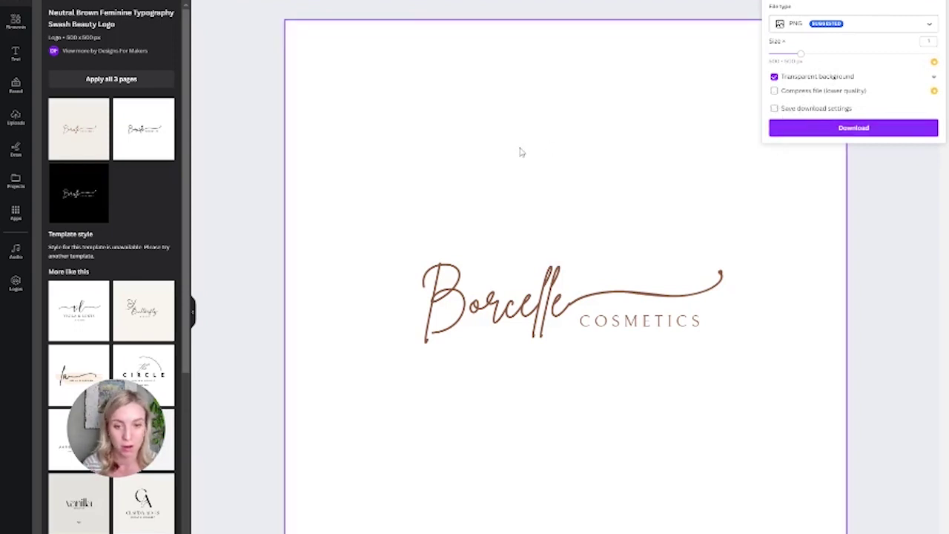
click(605, 125)
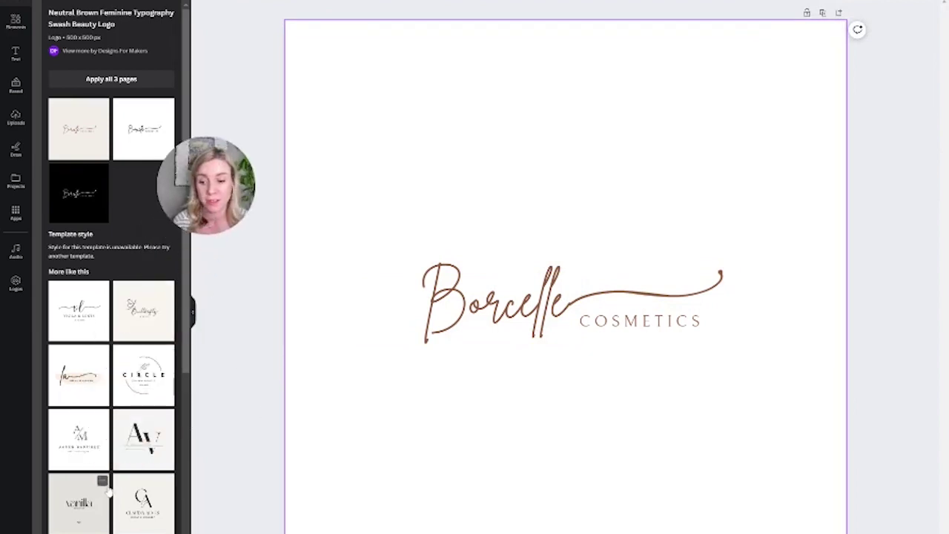
Apply the CA skincare logo template and stack the name and ORGANIC SKINCARE beside the monogram
scroll(152, 497, down, 4)
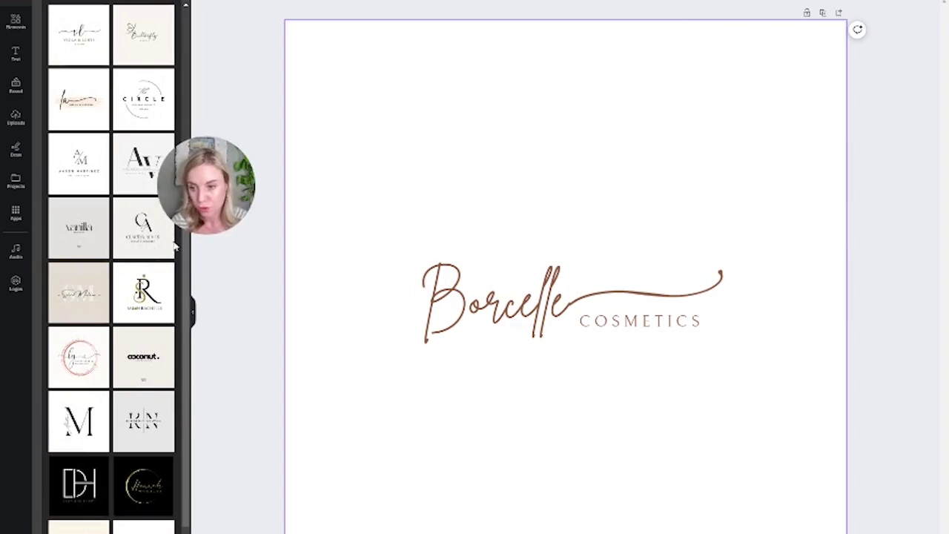
click(156, 254)
click(496, 246)
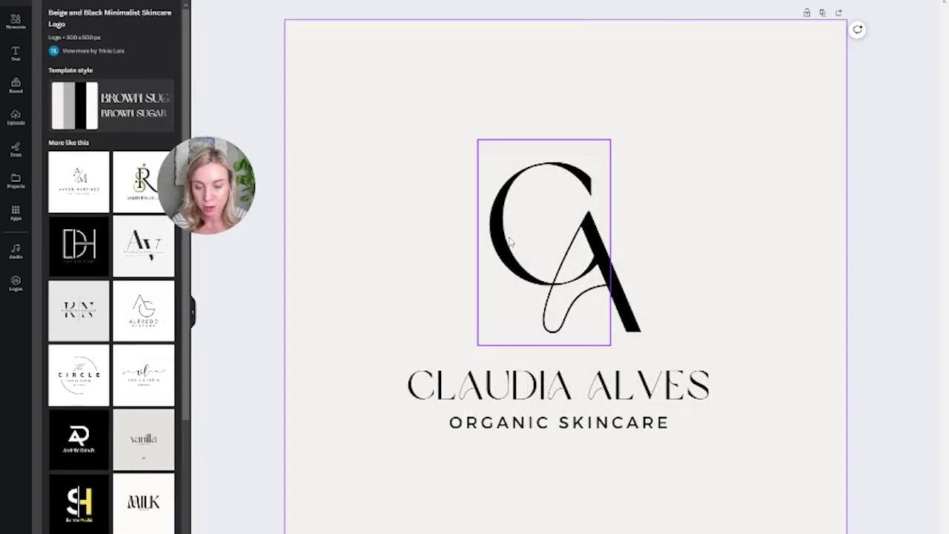
drag(495, 247, 339, 275)
drag(621, 282, 475, 306)
drag(564, 386, 639, 246)
click(596, 425)
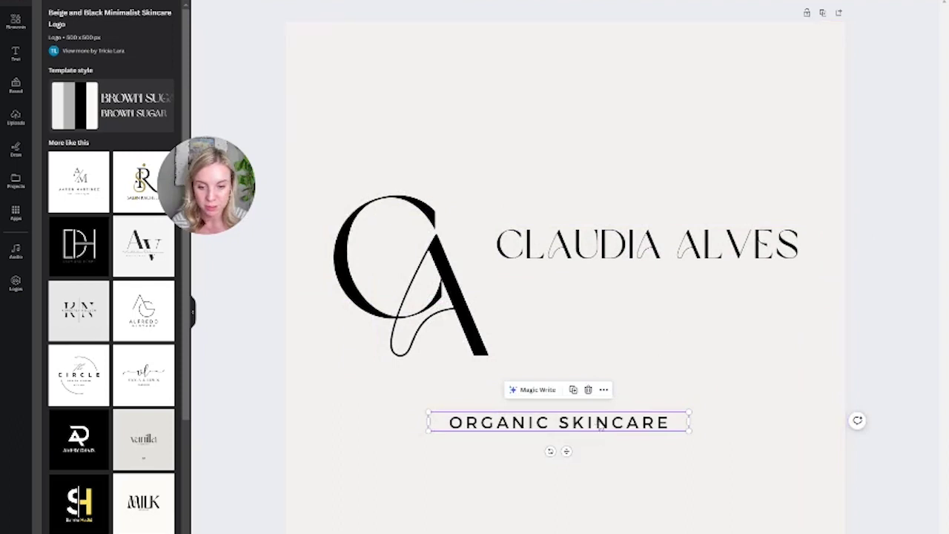
drag(593, 423, 683, 296)
click(652, 244)
drag(653, 244, 652, 260)
Set the monogram letters C and A to font size 28
click(390, 231)
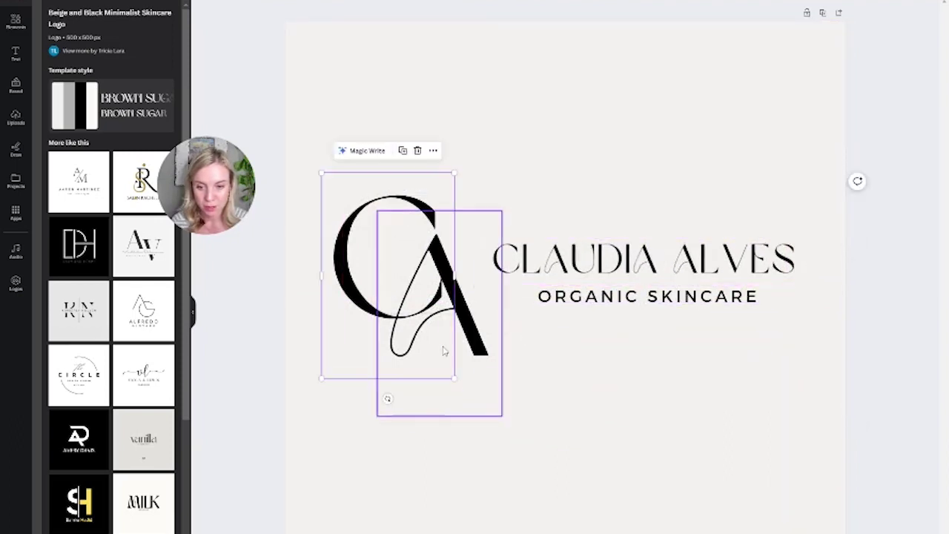
click(311, 2)
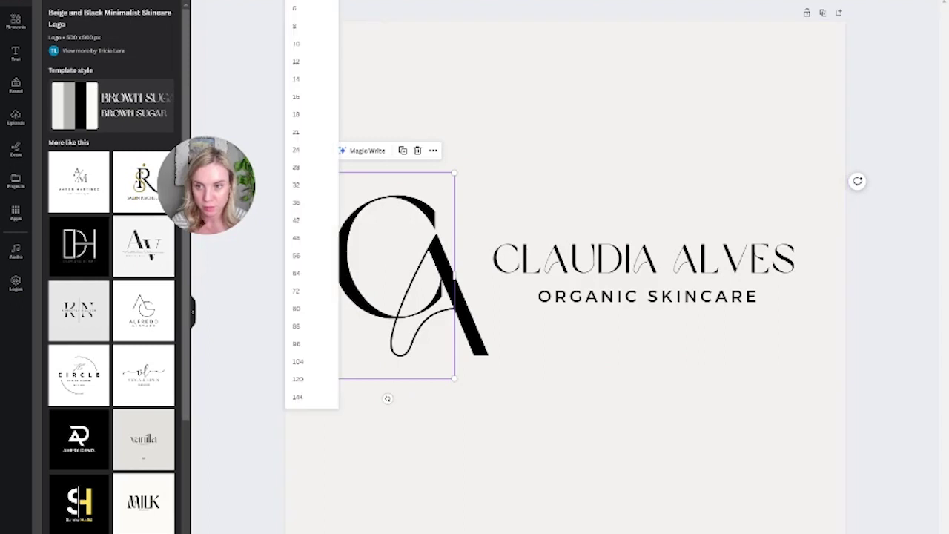
click(311, 173)
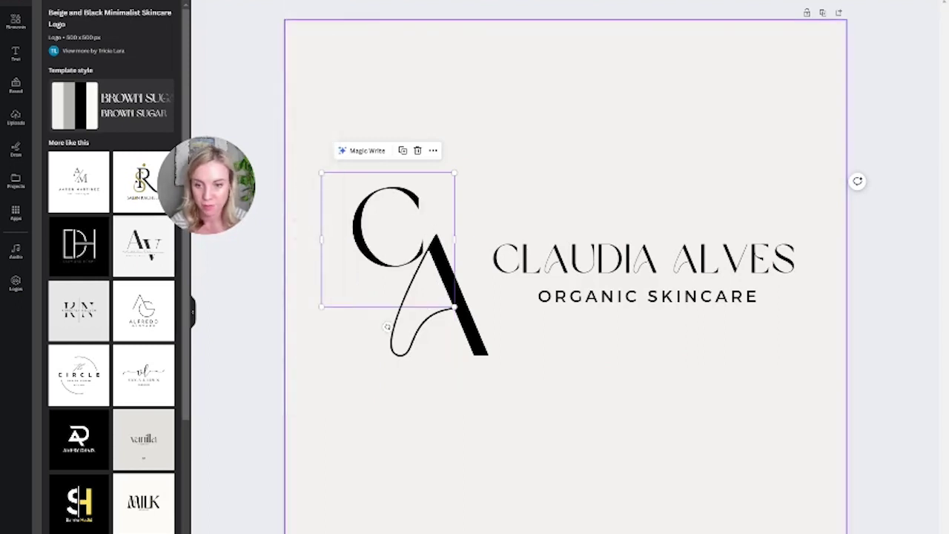
click(478, 380)
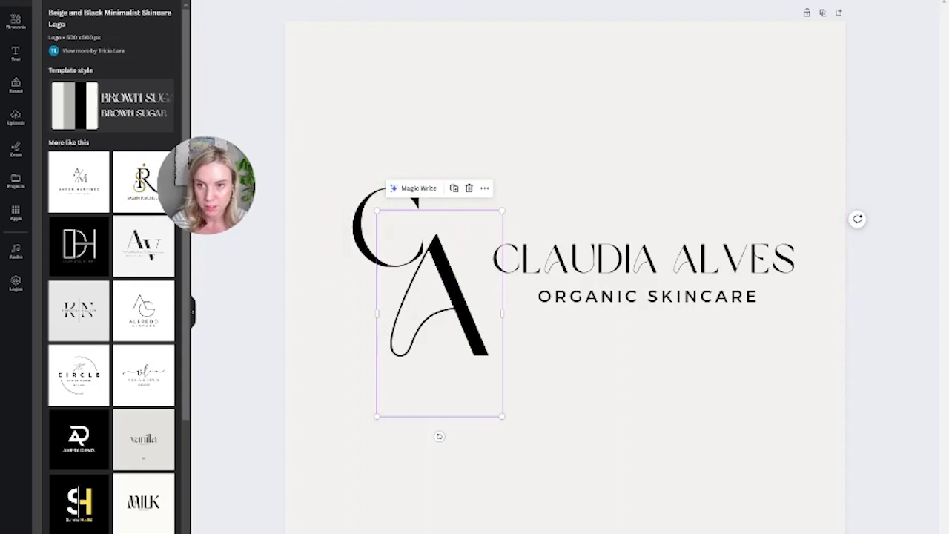
click(311, 3)
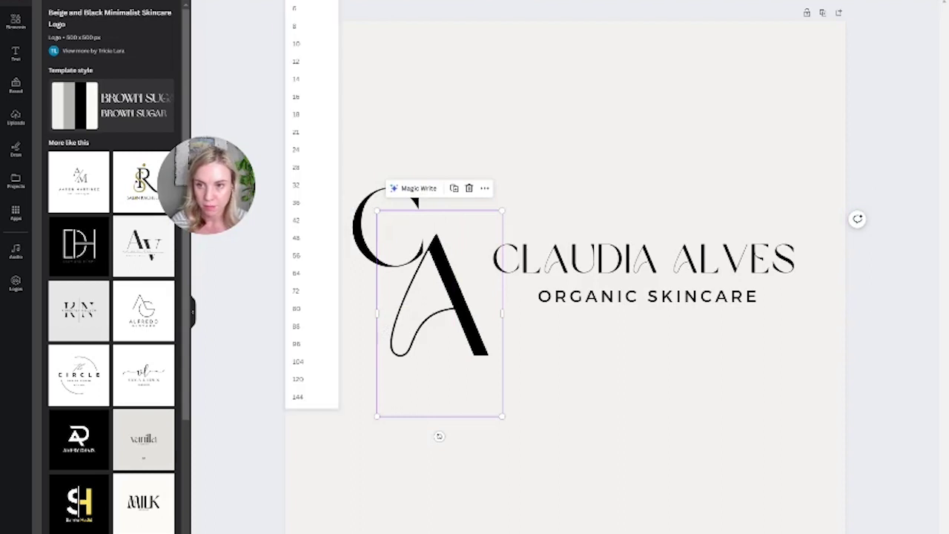
click(440, 390)
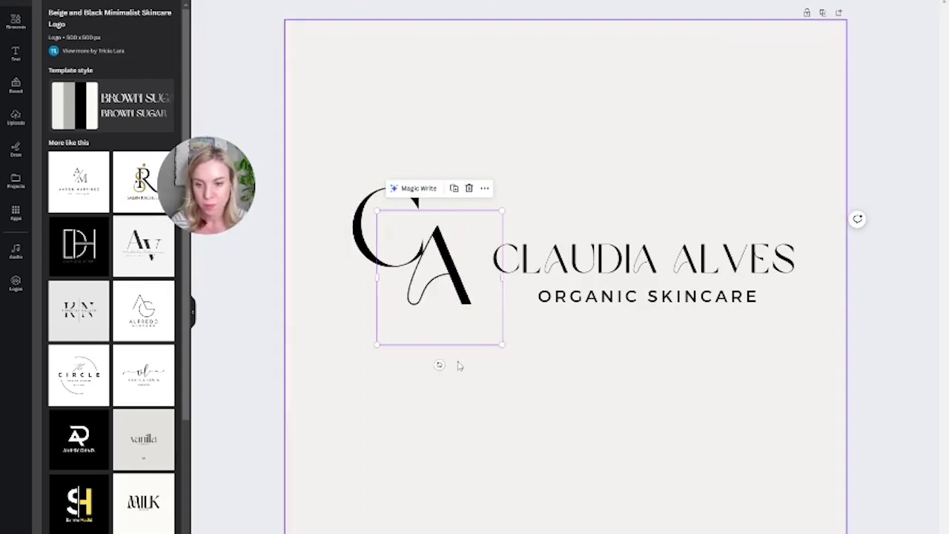
Realign the A, name line, ORGANIC SKINCARE and monogram into a tight horizontal row
drag(435, 271, 423, 262)
drag(551, 243, 541, 234)
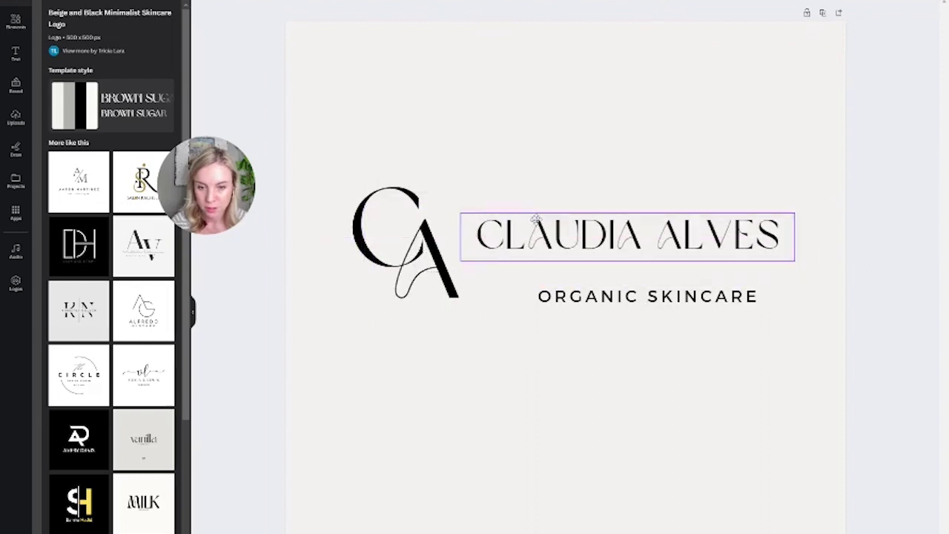
drag(535, 219, 535, 214)
drag(562, 294, 552, 262)
click(565, 245)
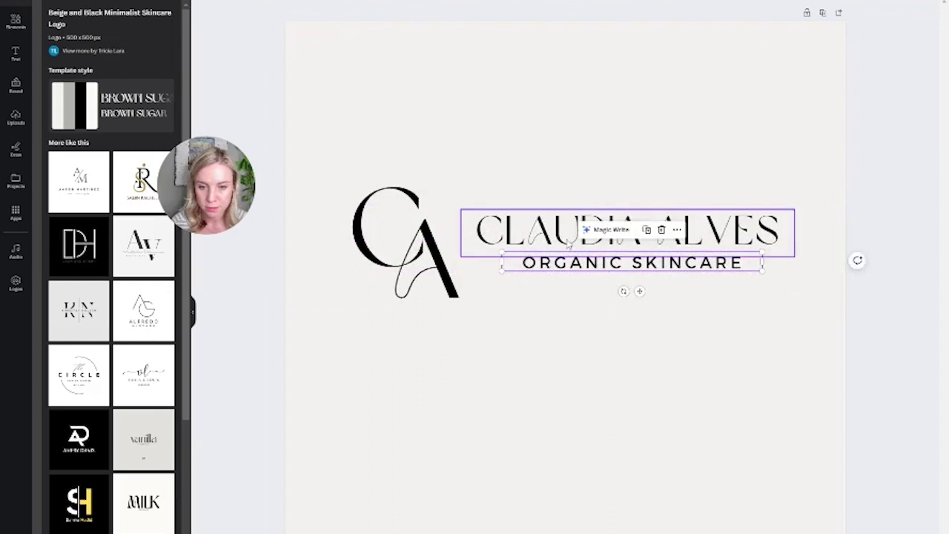
click(478, 289)
drag(479, 289, 480, 283)
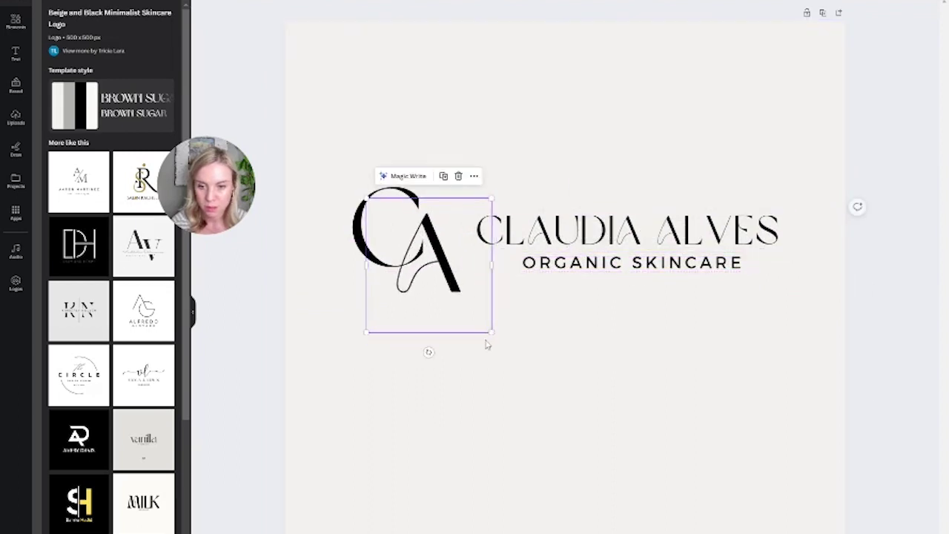
click(520, 412)
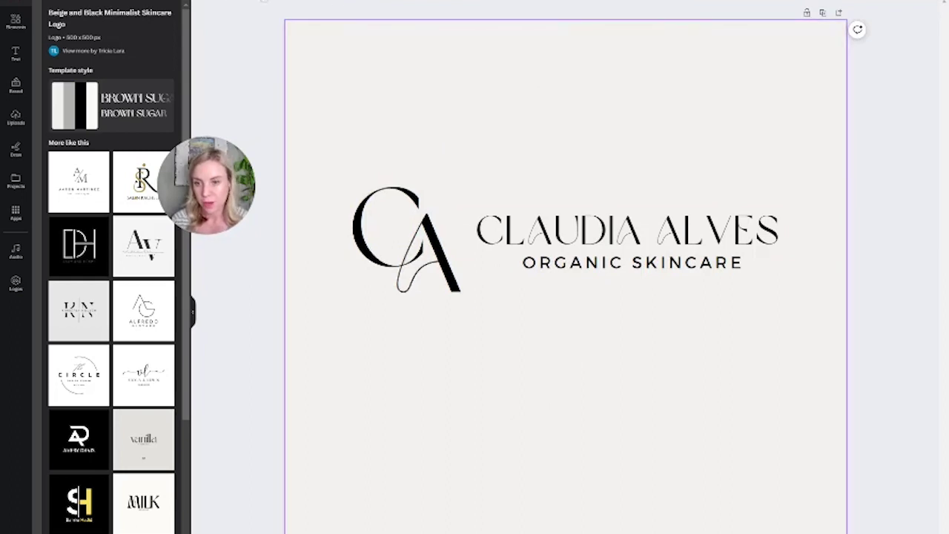
Set the page background to pure white #FFFFFF through Document colours
click(204, 3)
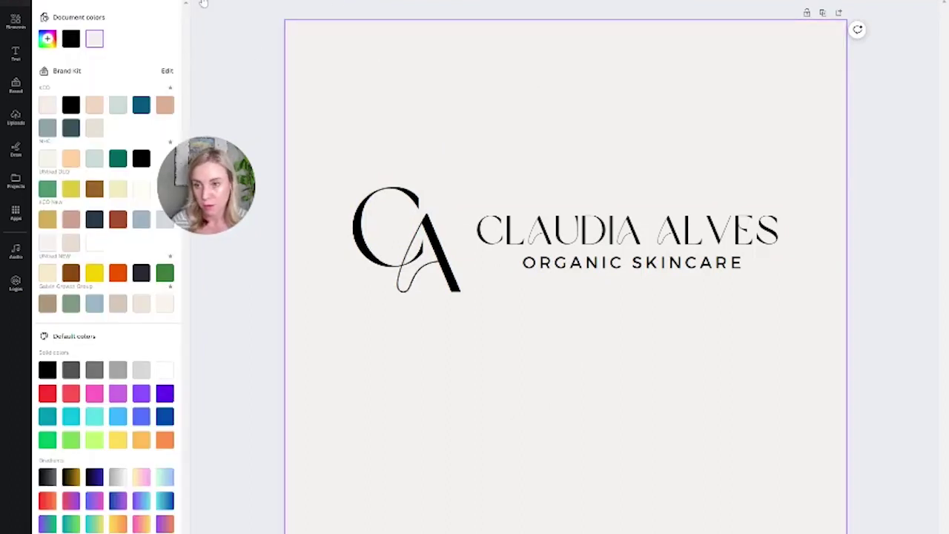
click(47, 39)
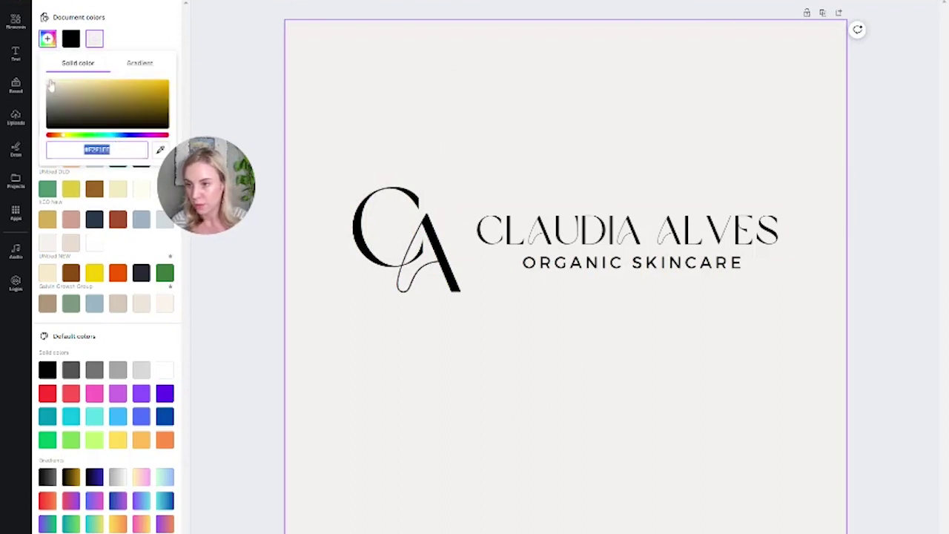
click(48, 82)
click(486, 69)
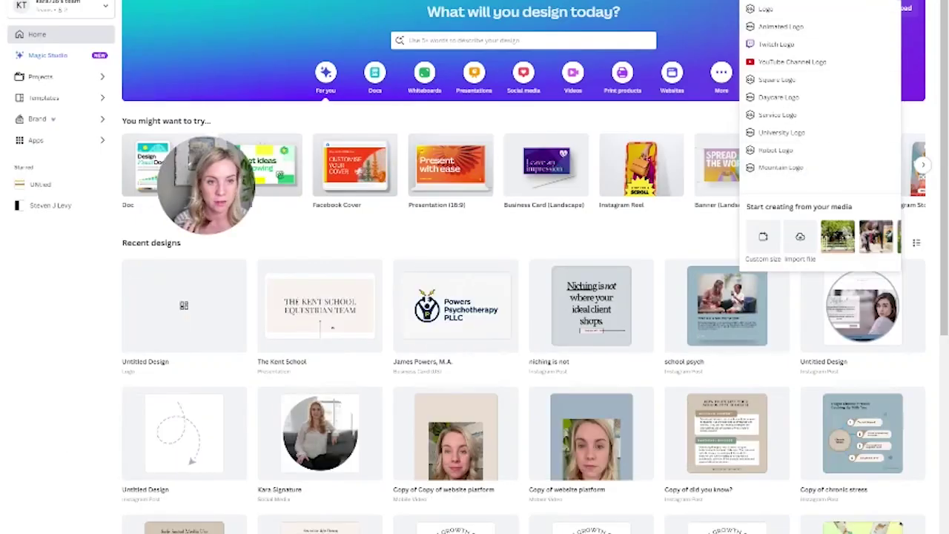
Start a custom-size design, entering 1080 for the width and the height
key(Escape)
click(854, 8)
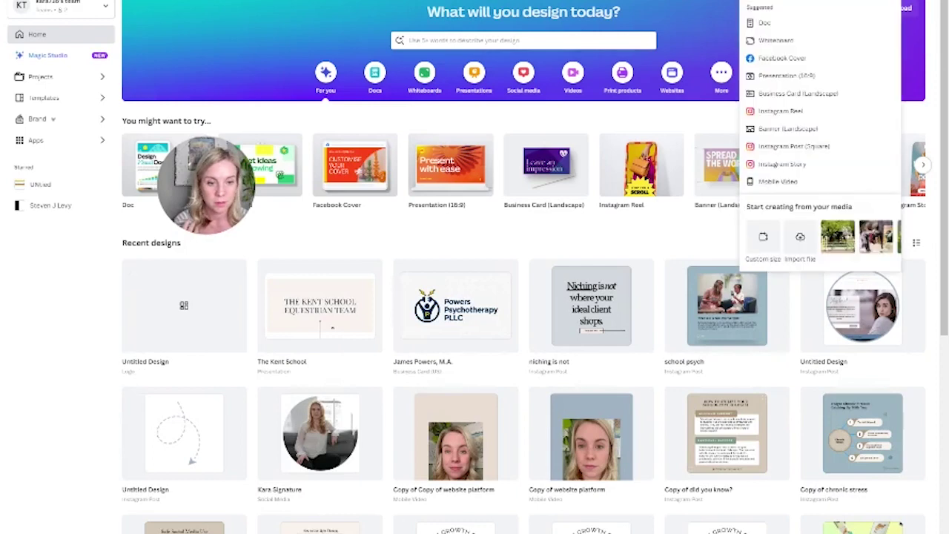
click(759, 245)
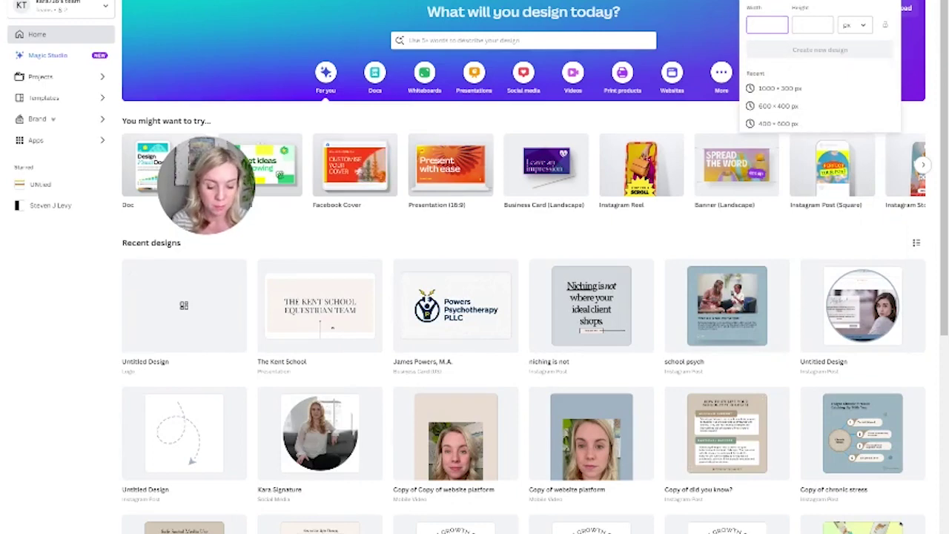
text(1080)
key(Tab)
text(1080)
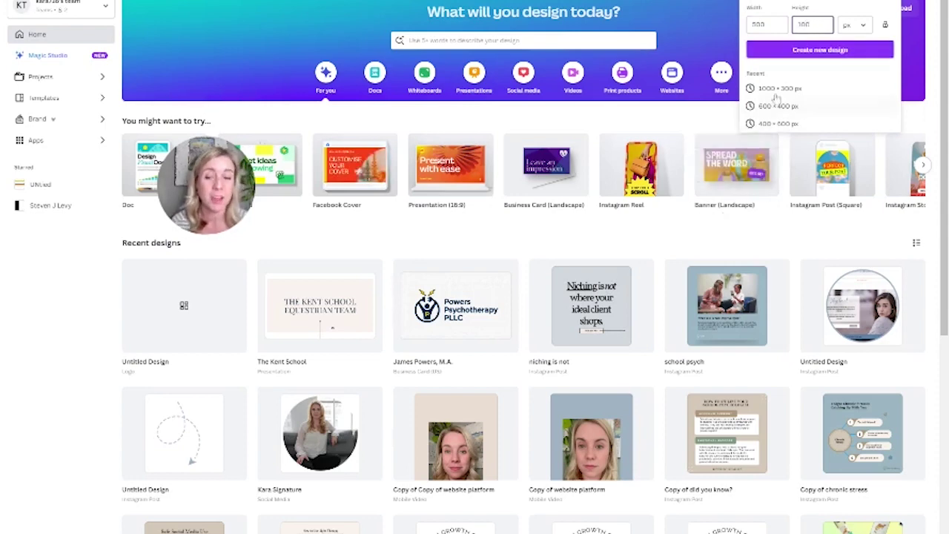
click(766, 25)
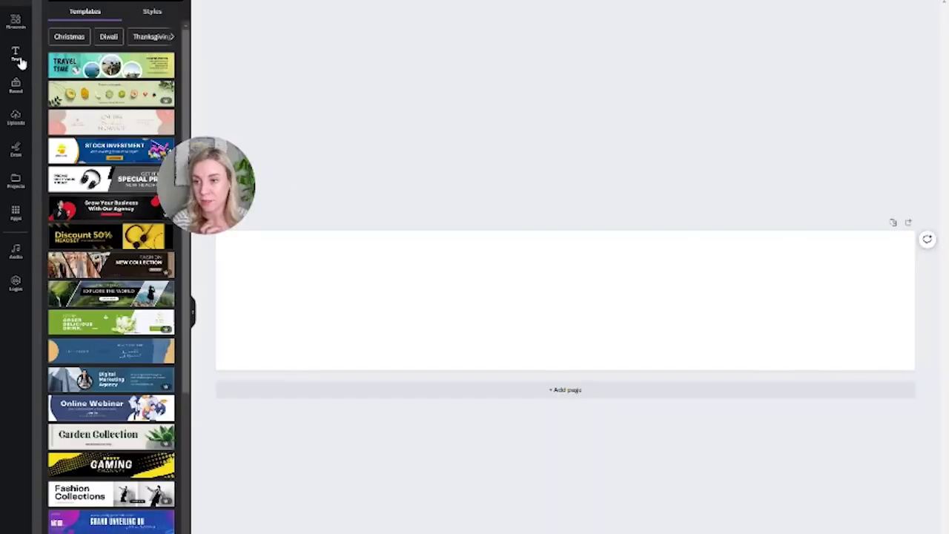
Add a heading with the owner's full name, enlarge it and place it across the page
click(19, 59)
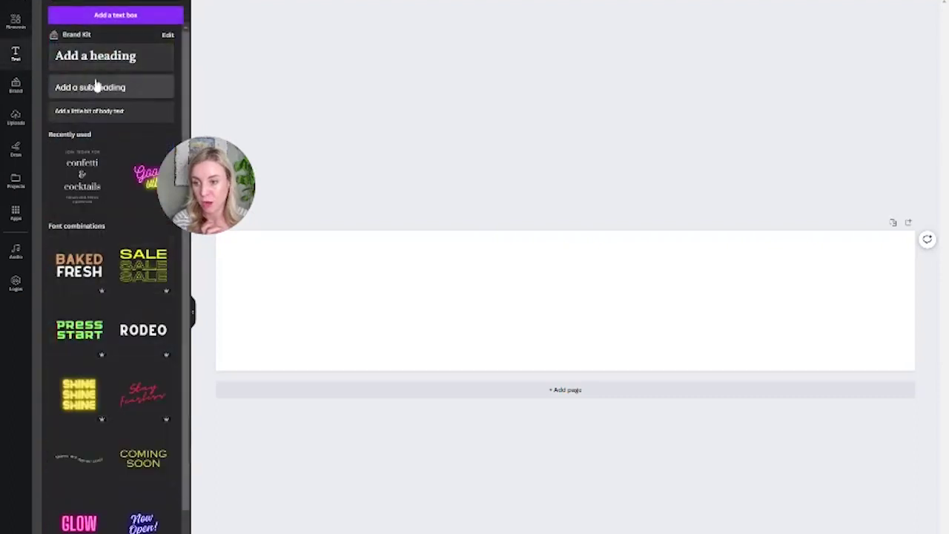
click(67, 60)
double_click(553, 301)
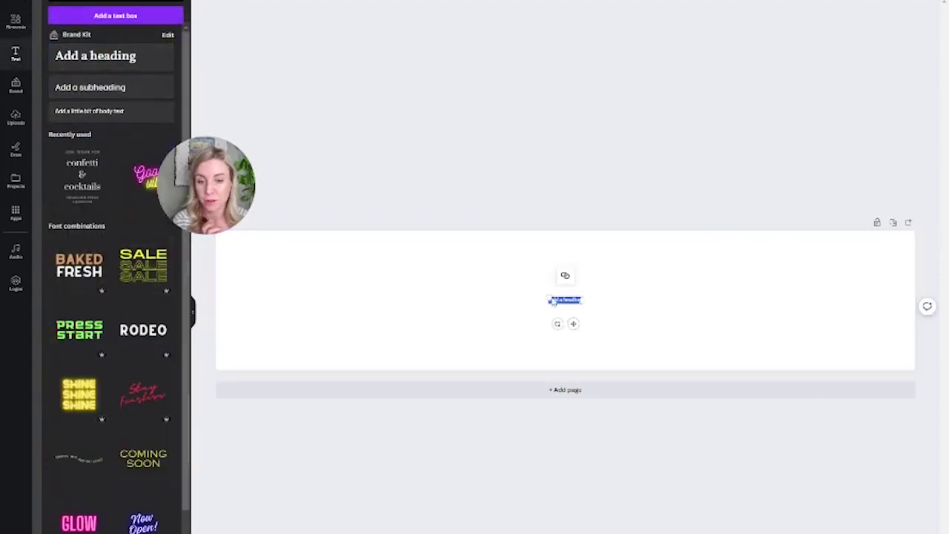
click(529, 276)
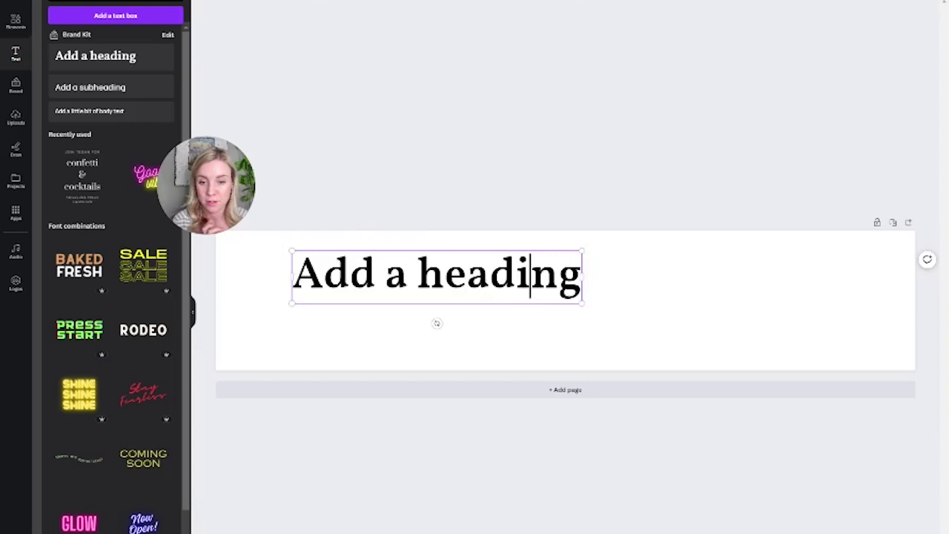
key(ctrl+a)
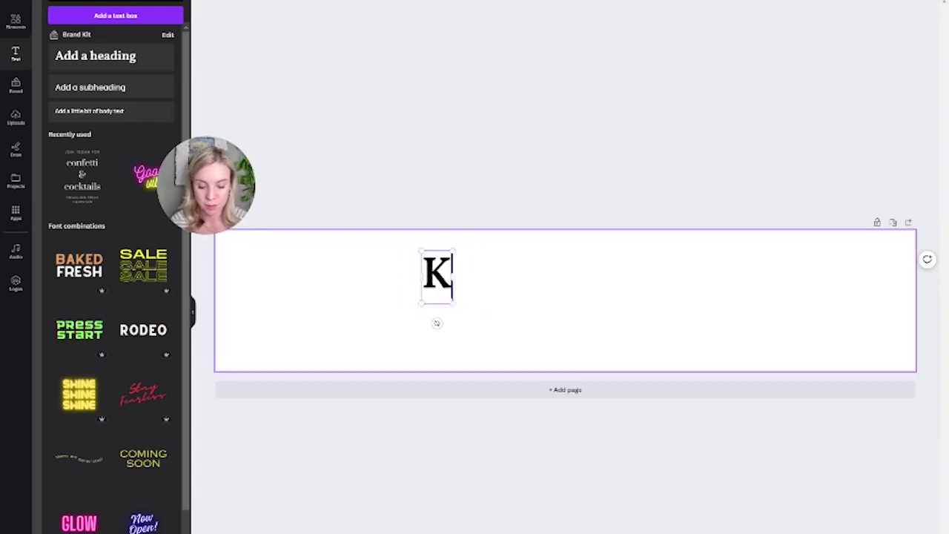
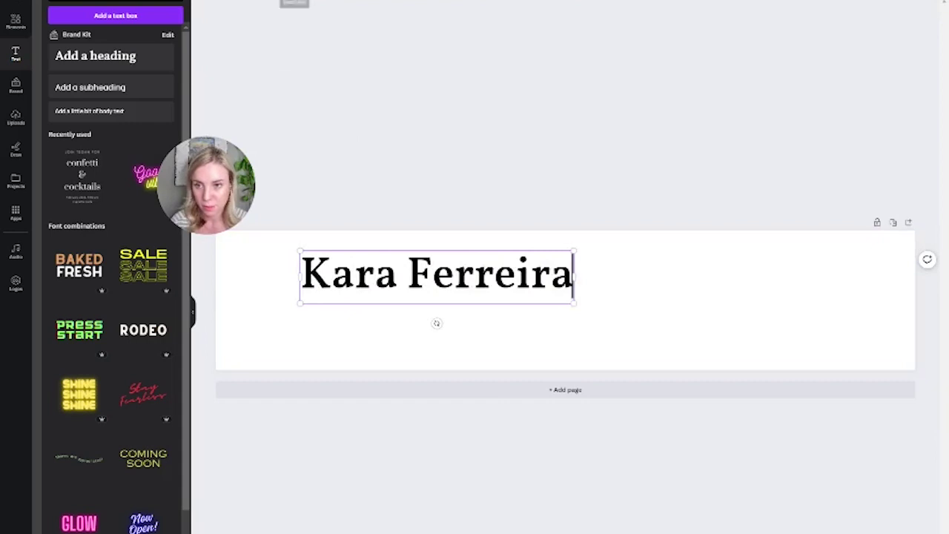
key(ctrl+shift+period)
key(ctrl+shift+period)
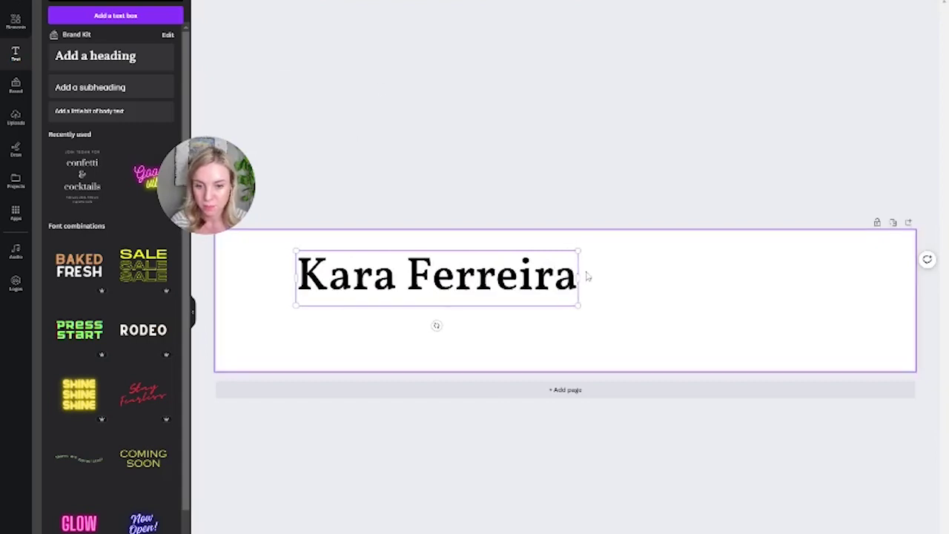
drag(578, 251, 875, 194)
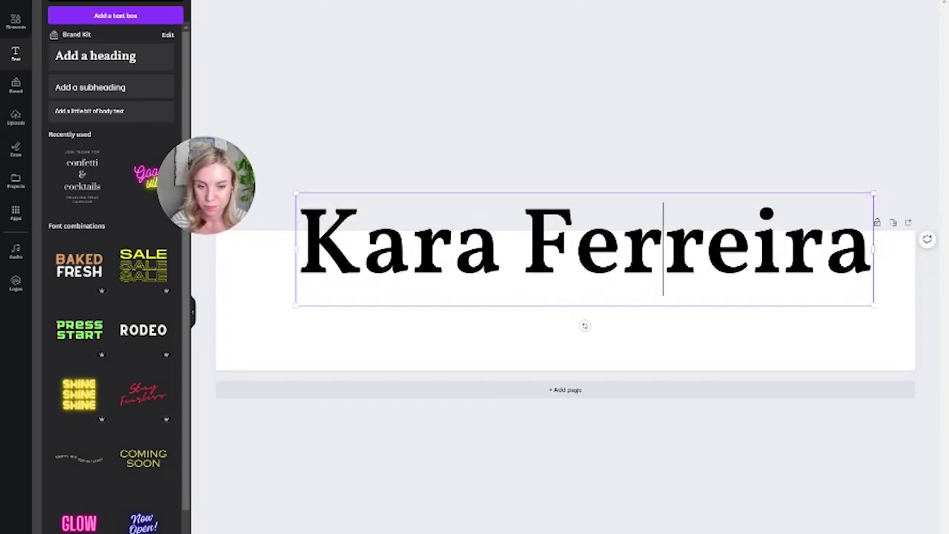
drag(647, 276, 672, 320)
Search Elements for 'pineapple' and add the outline pineapple graphic
click(259, 334)
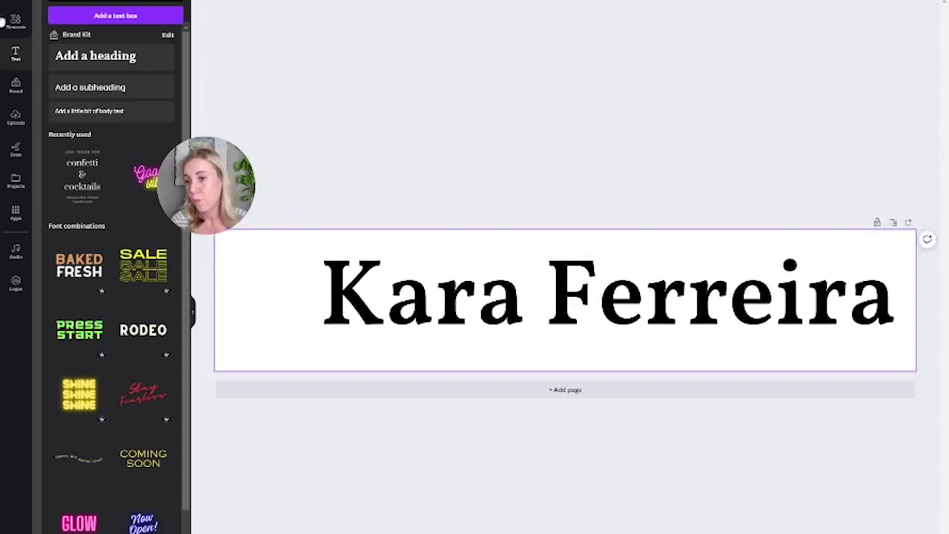
click(16, 21)
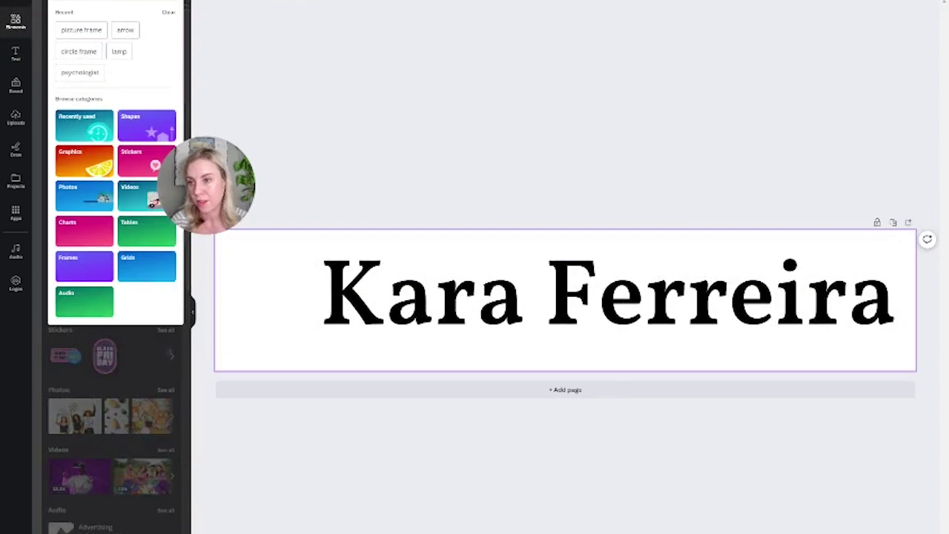
text(pineap)
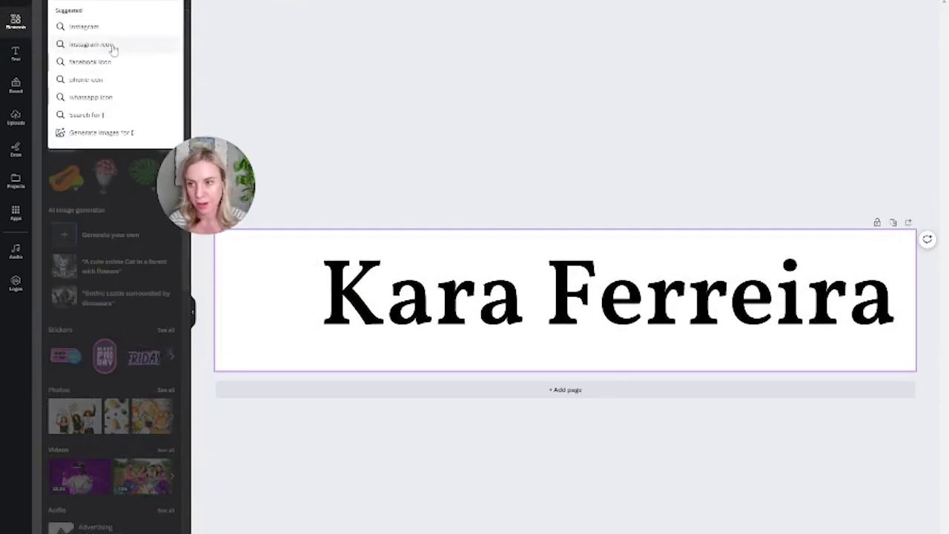
key(Return)
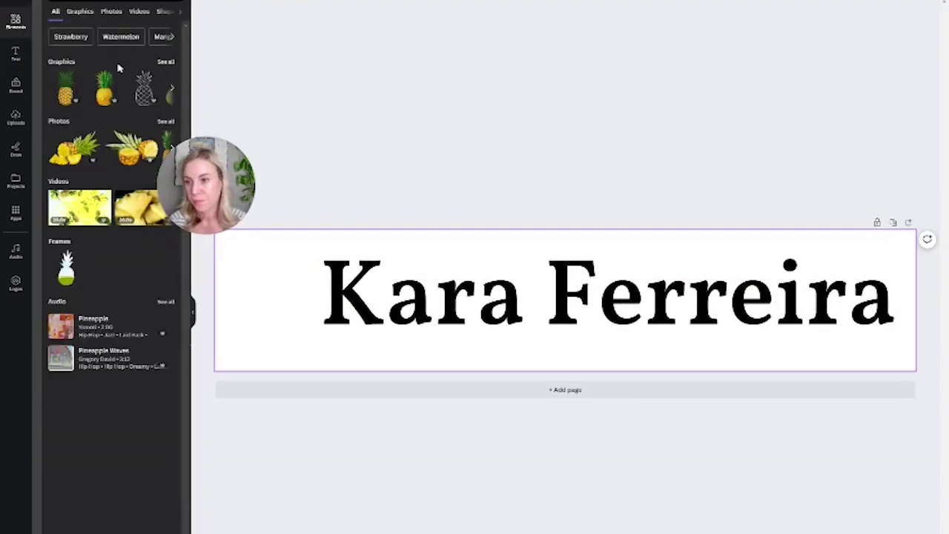
click(135, 92)
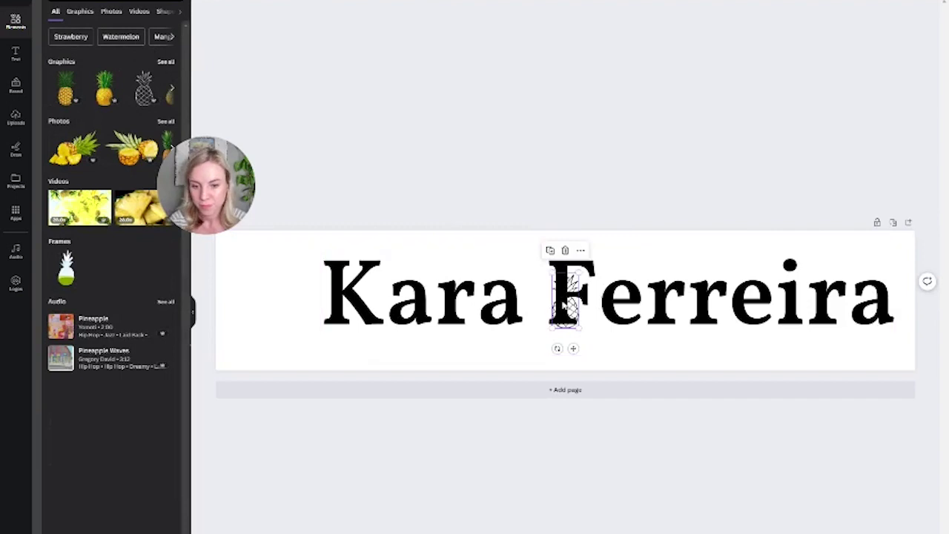
Size and place the pineapple before the name, then delete it
drag(565, 300, 348, 231)
drag(312, 290, 295, 290)
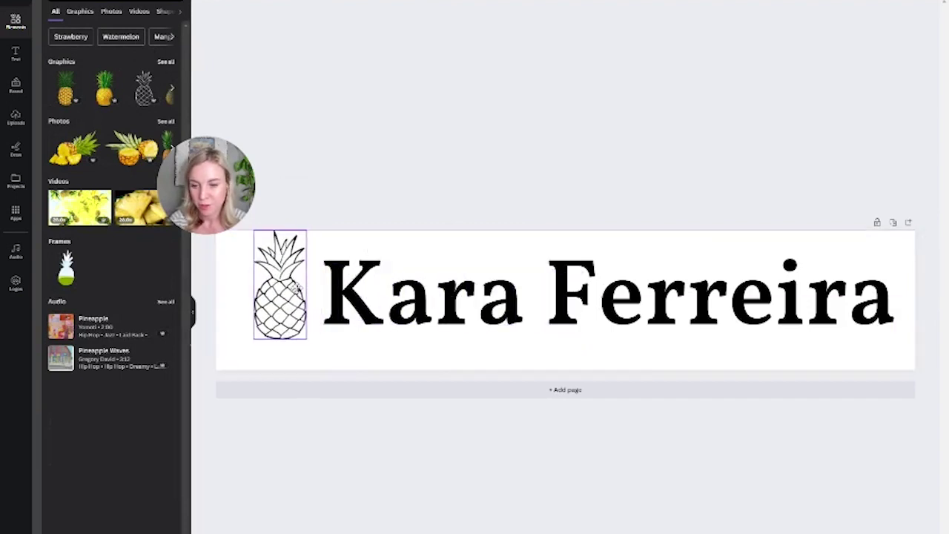
drag(386, 307, 378, 306)
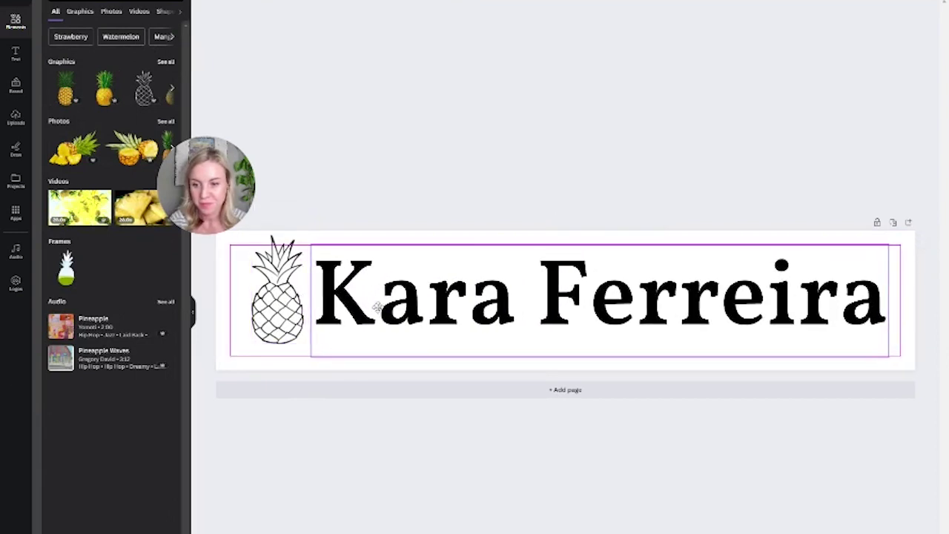
click(420, 169)
click(280, 317)
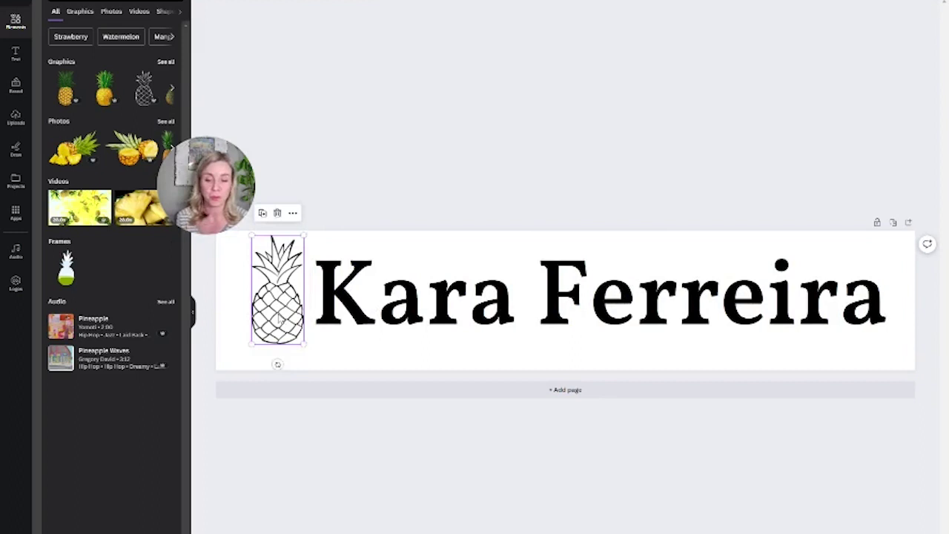
key(Delete)
Replace the element search with 'flowers' and browse the full set of flower graphics
click(118, 4)
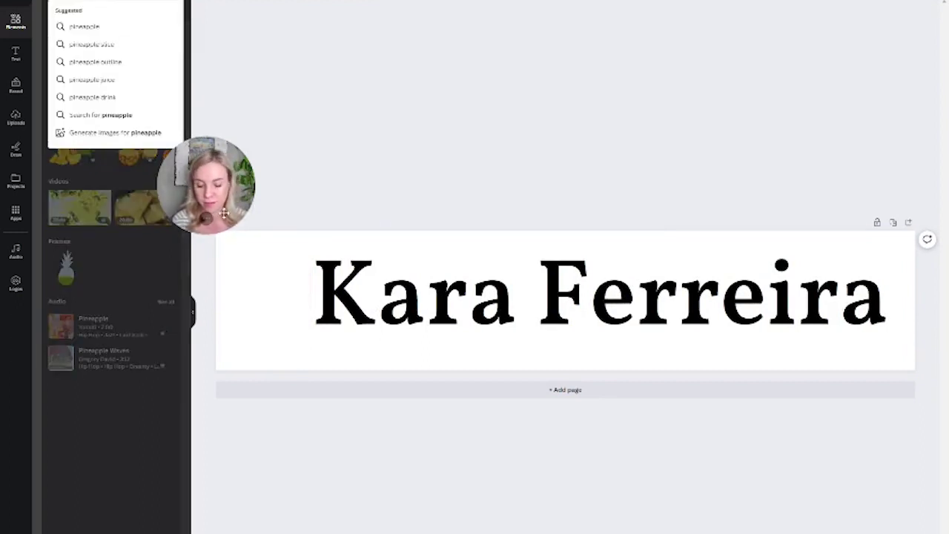
key(ctrl+a)
key(BackSpace)
text(flowers)
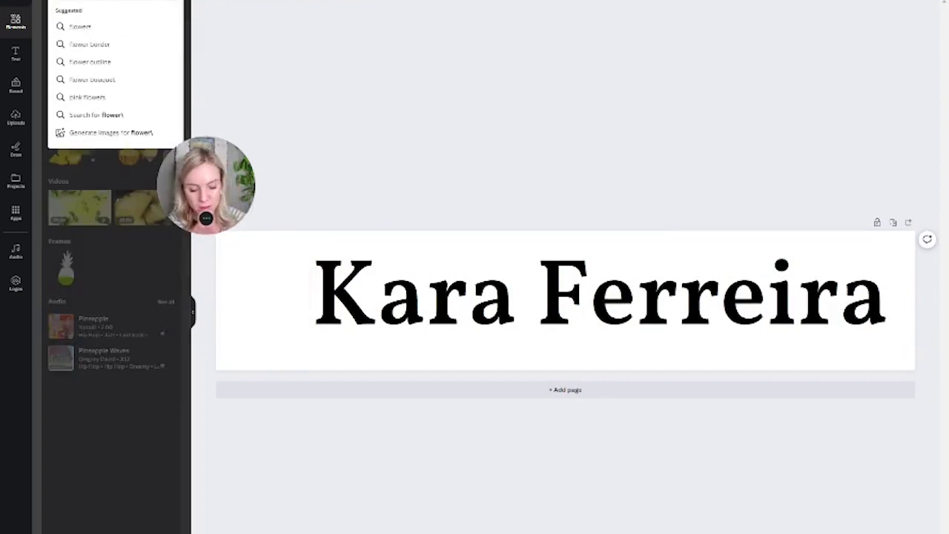
key(Return)
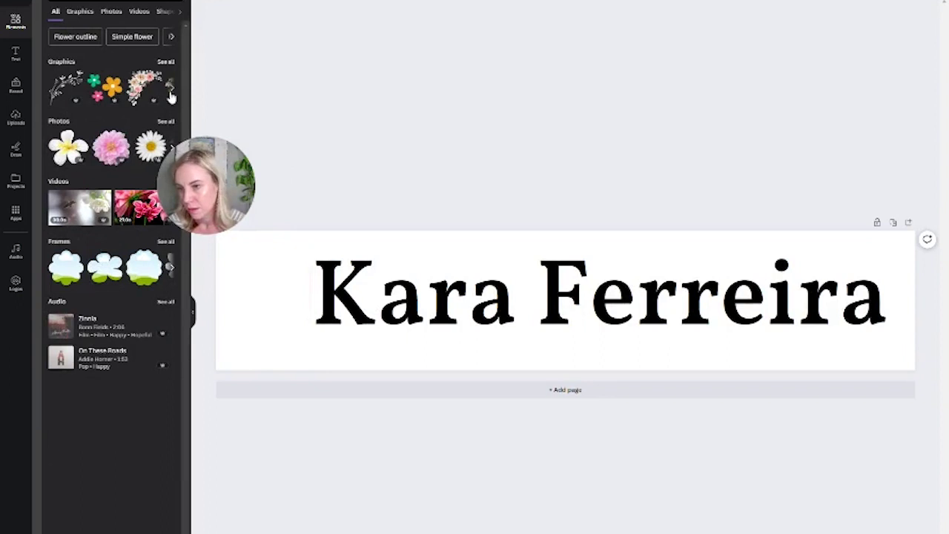
click(170, 94)
click(171, 94)
click(170, 94)
click(171, 94)
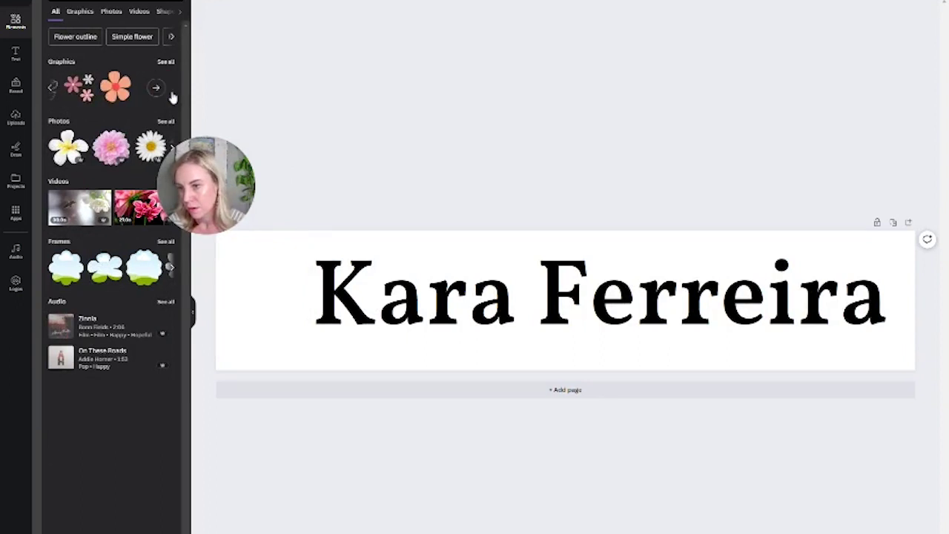
click(160, 90)
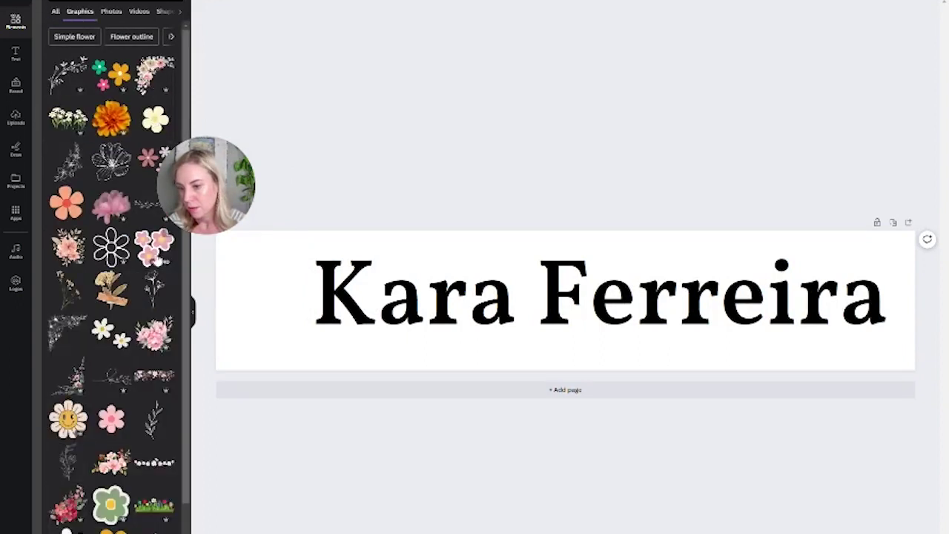
scroll(108, 445, down, 1)
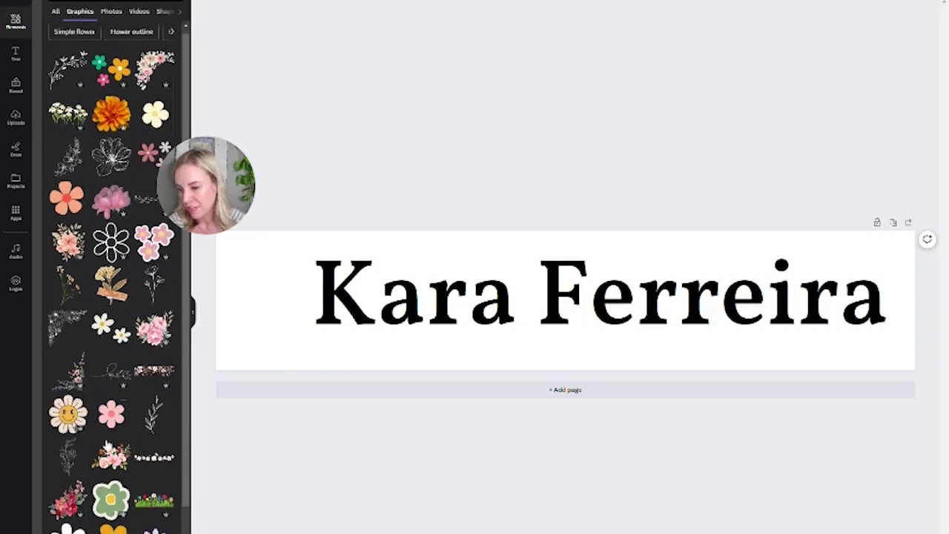
scroll(108, 445, down, 5)
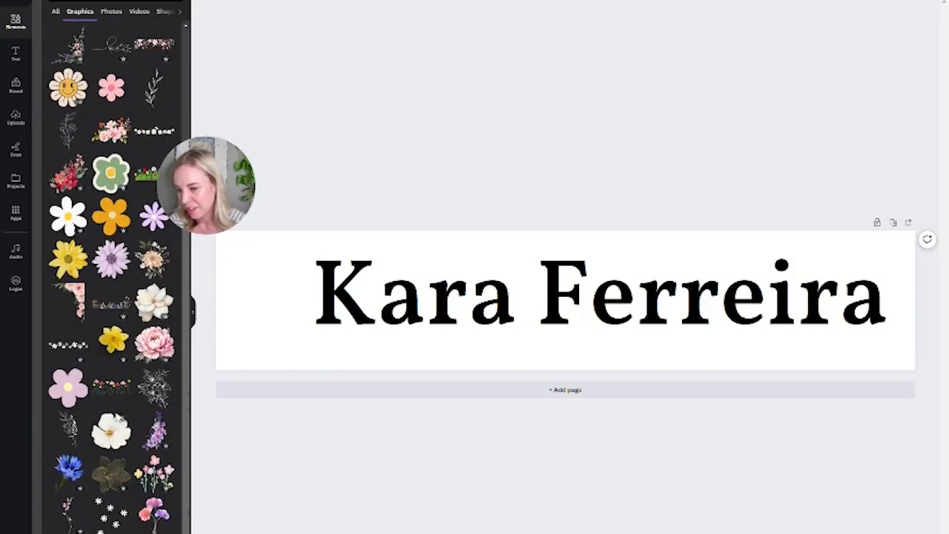
scroll(117, 419, down, 2)
Add the gold line-art flower onto the first letter and send it behind the text
click(115, 362)
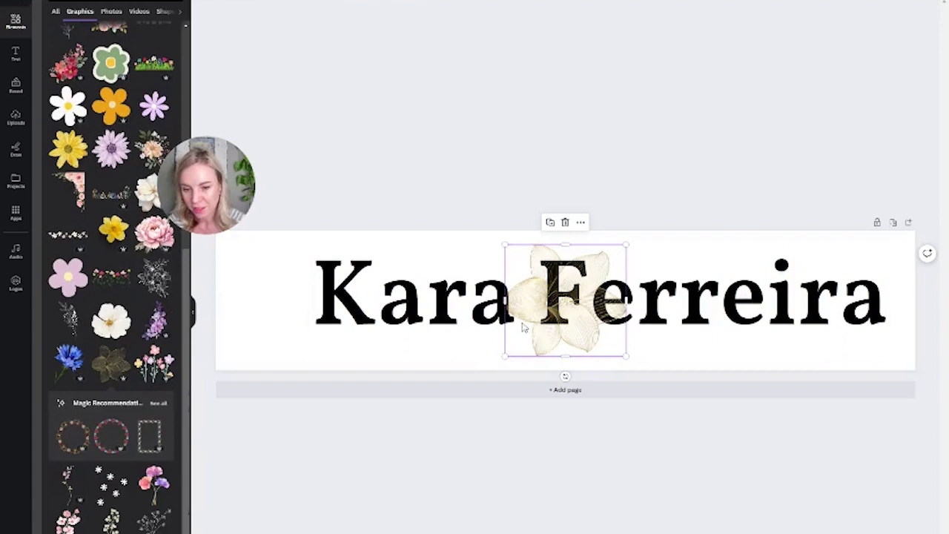
drag(547, 337, 270, 330)
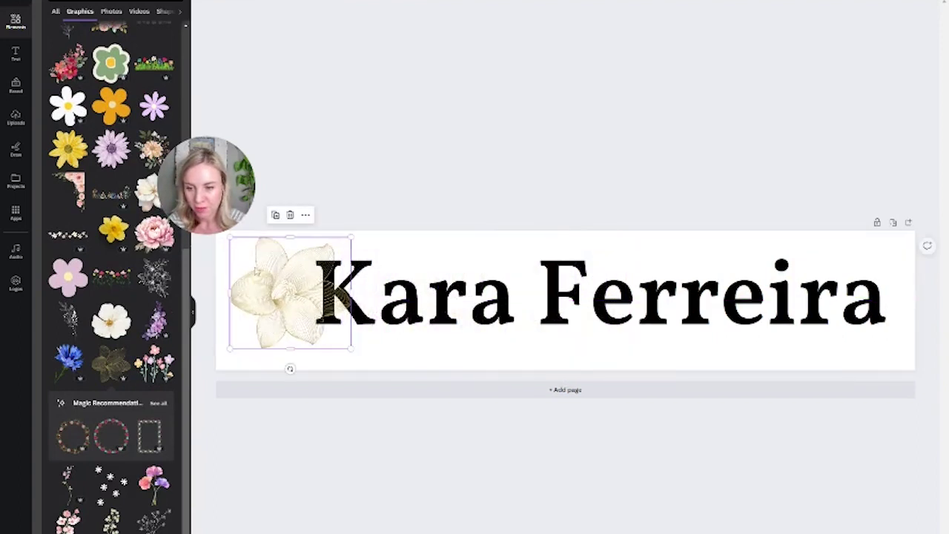
click(324, 1)
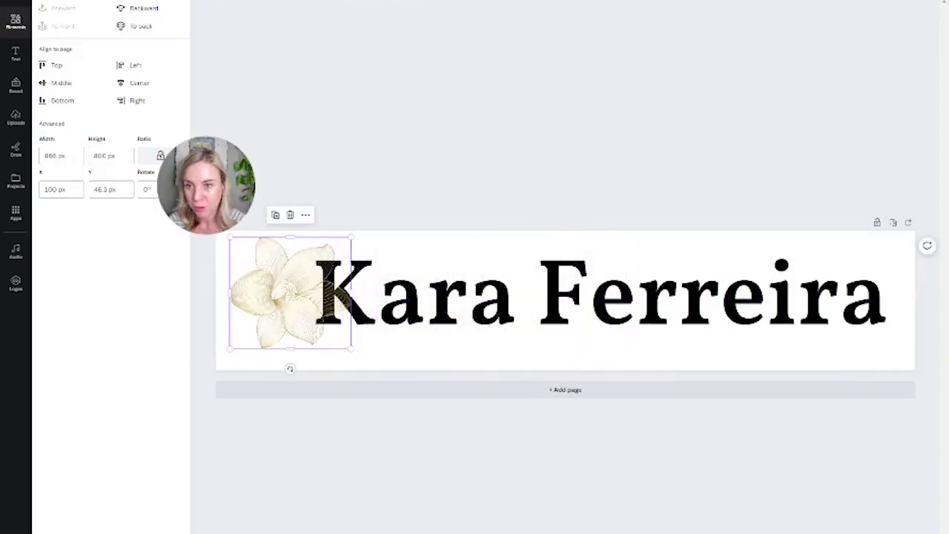
click(141, 9)
key(Escape)
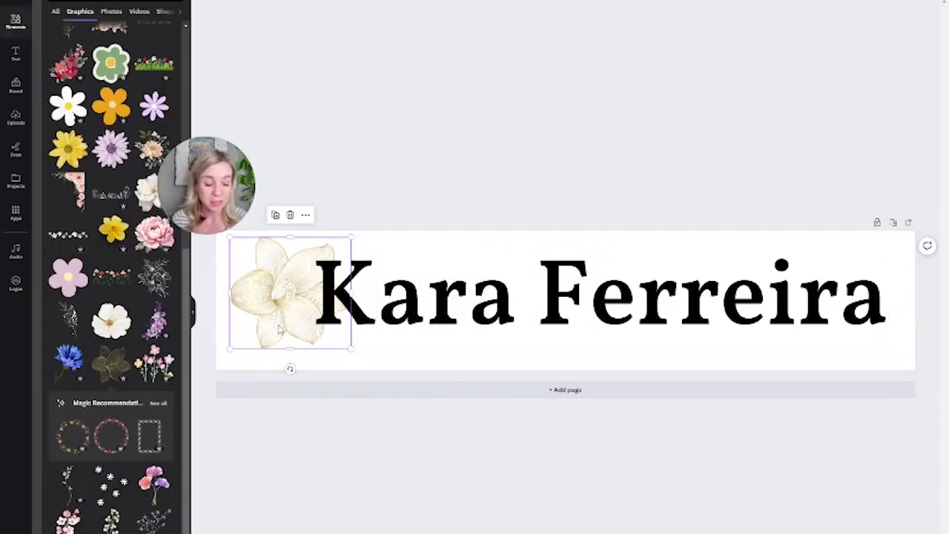
Delete the flower, then shrink the name heading slightly and centre it on the page
key(Delete)
click(654, 328)
drag(653, 328, 626, 321)
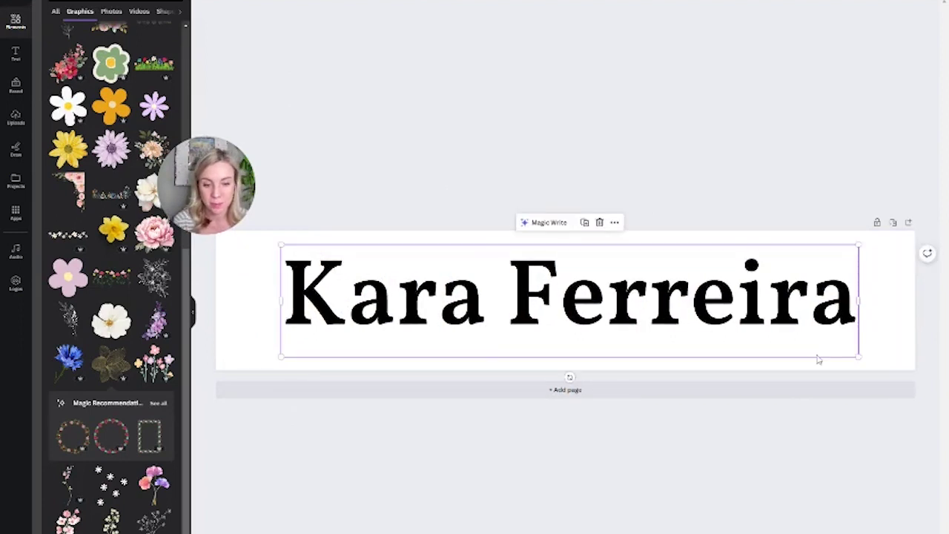
drag(858, 356, 821, 350)
drag(639, 344, 657, 344)
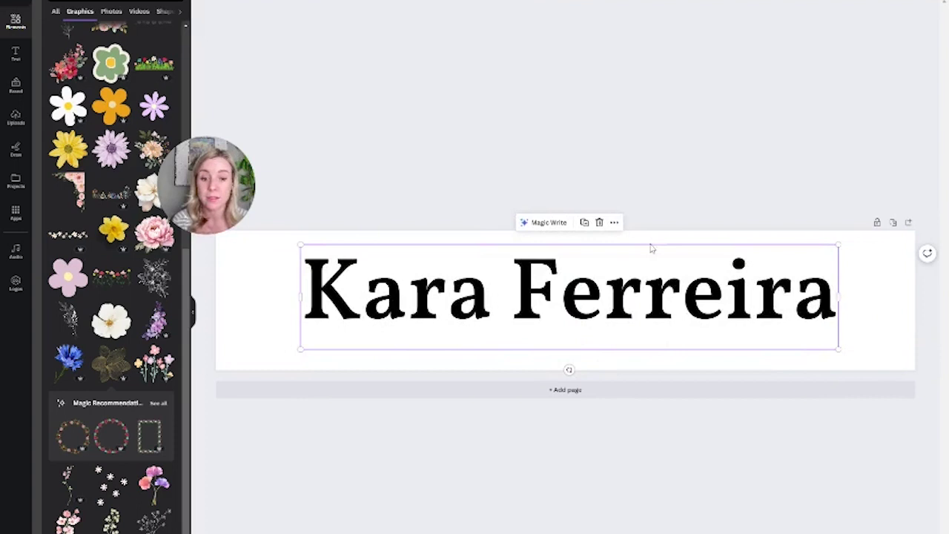